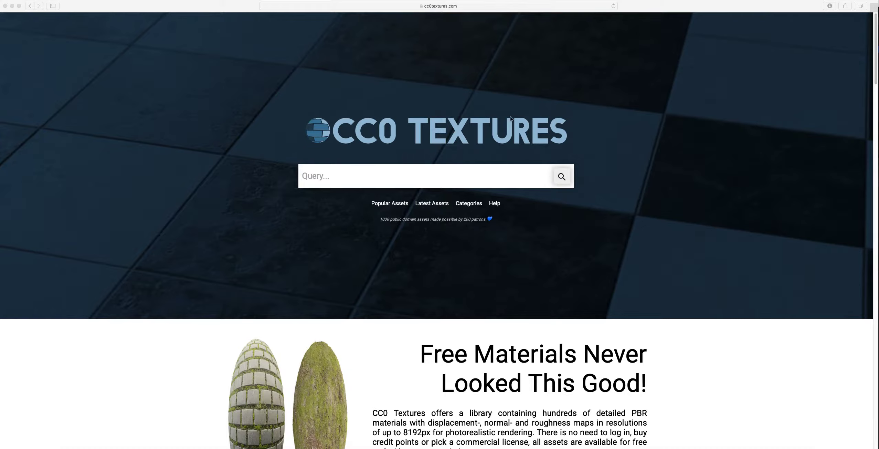
Search the library for 'brick', open the Bricks 023 page and start its 2K-JPG download
left_click(341, 180)
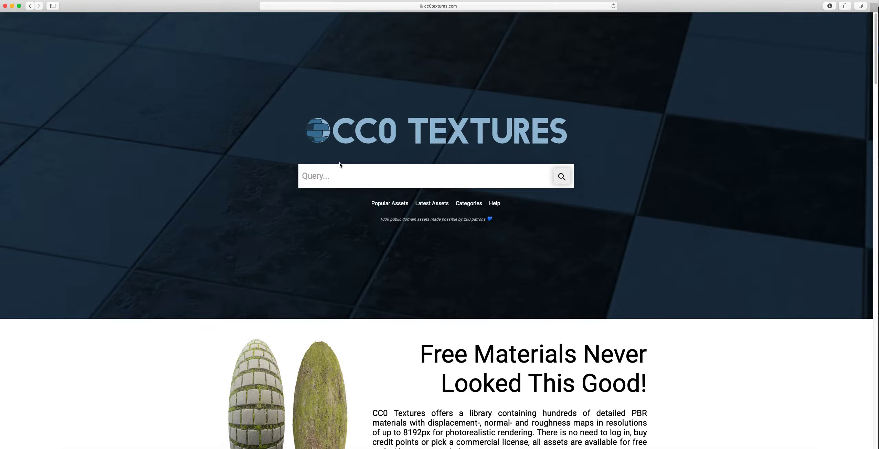
type("brick")
key("Return")
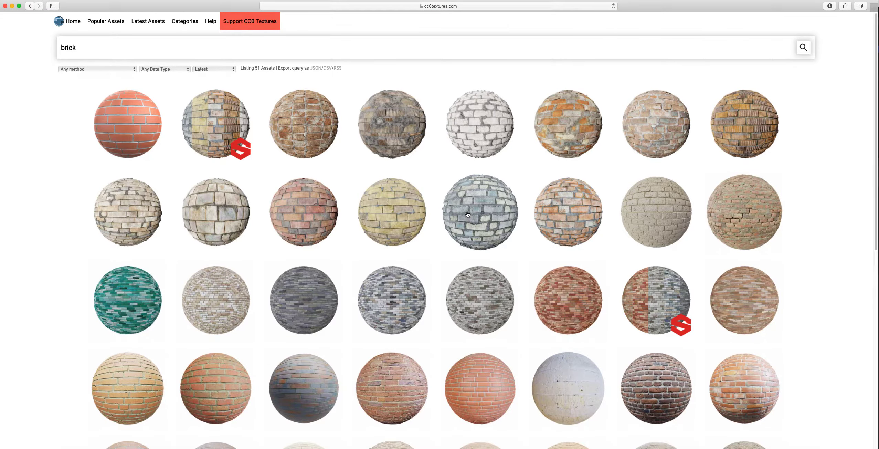
left_click(666, 385)
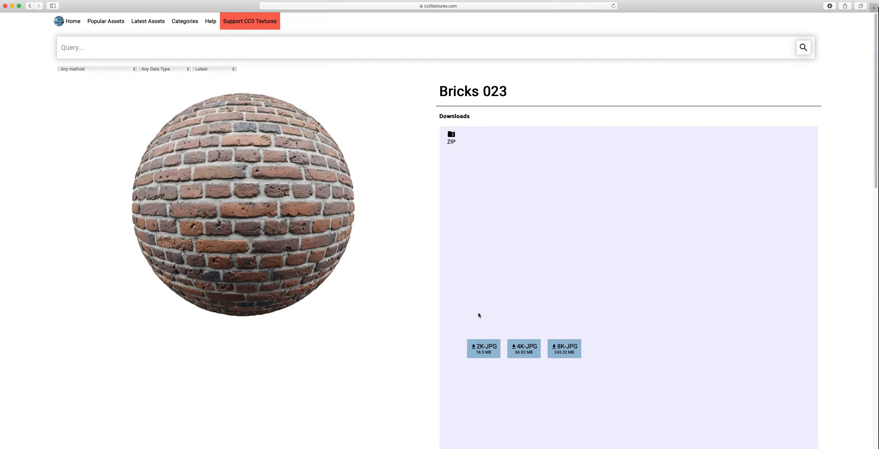
left_click(487, 346)
Download the Bricks 023 2K-JPG ZIP, allowing Safari's prompt, then bring up a Finder window
left_click(527, 347)
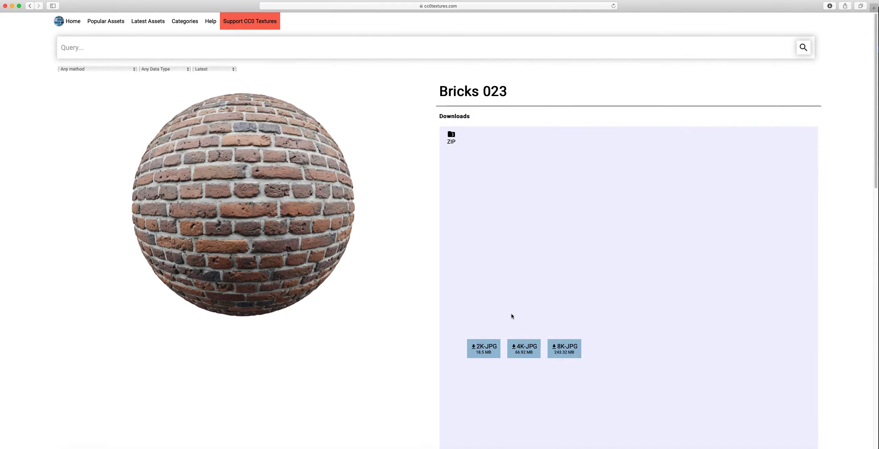
left_click(486, 348)
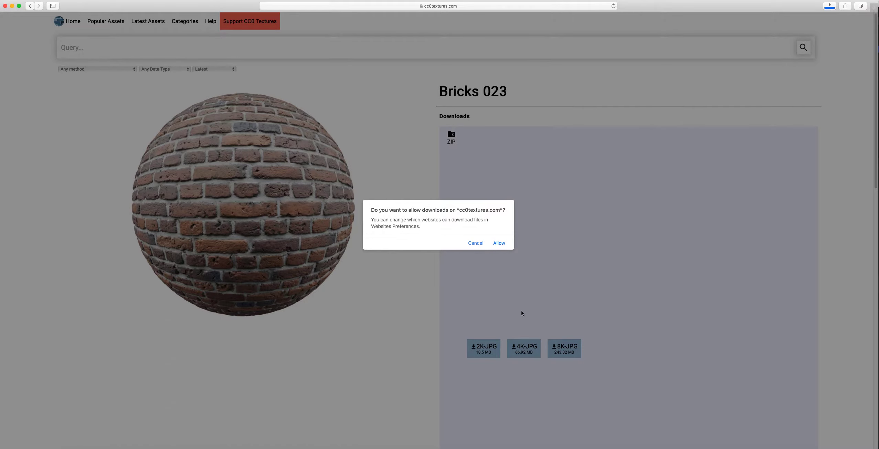
left_click(498, 243)
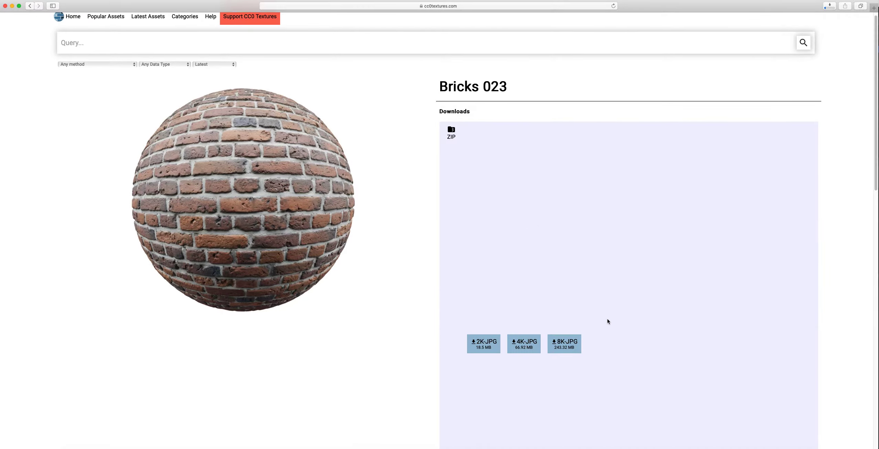
scroll(607, 318, "down", 5)
scroll(607, 319, "down", 2)
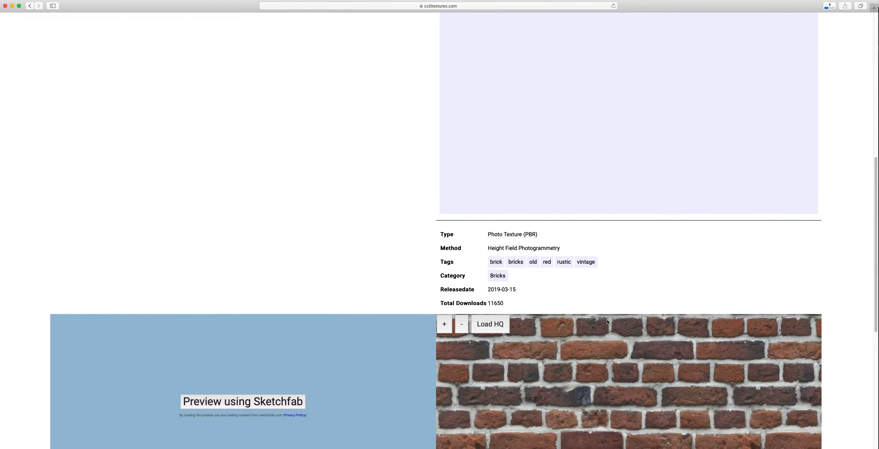
scroll(607, 318, "down", 3)
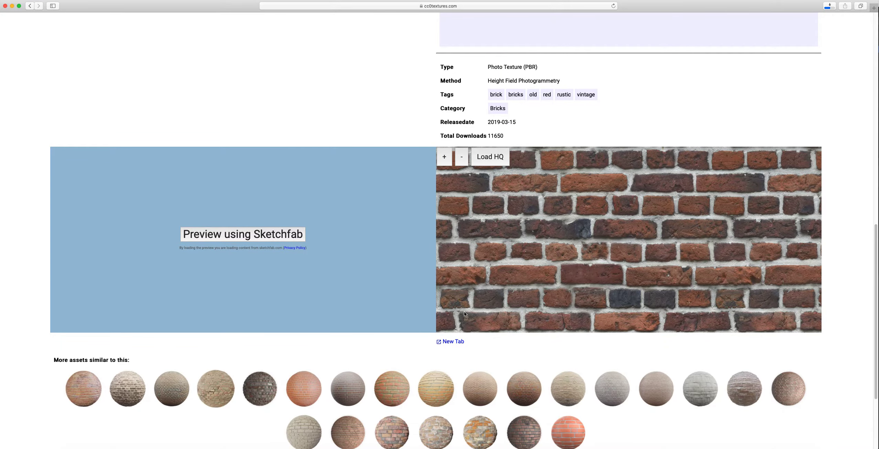
scroll(510, 321, "down", 2)
scroll(508, 322, "up", 5)
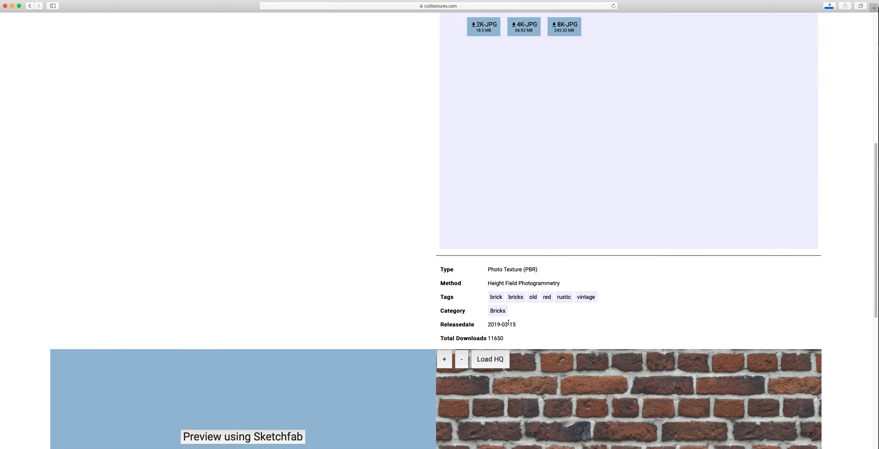
scroll(508, 322, "up", 2)
scroll(508, 321, "up", 3)
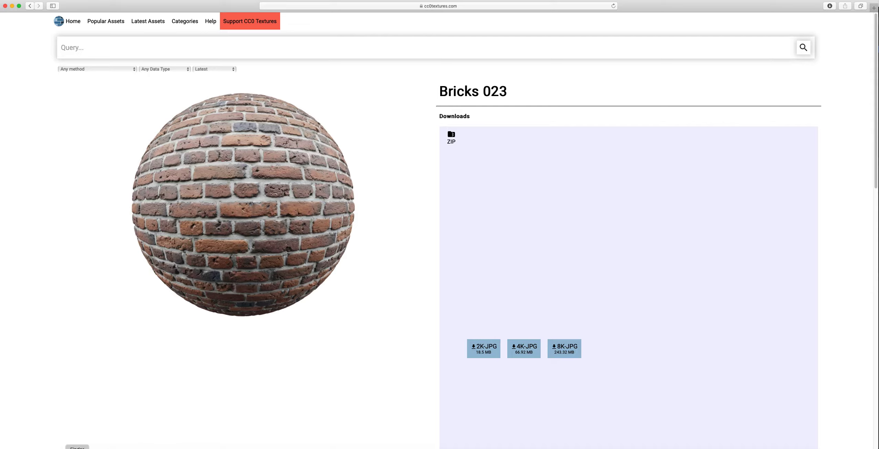
left_click(77, 448)
left_click_drag(167, 74, 258, 120)
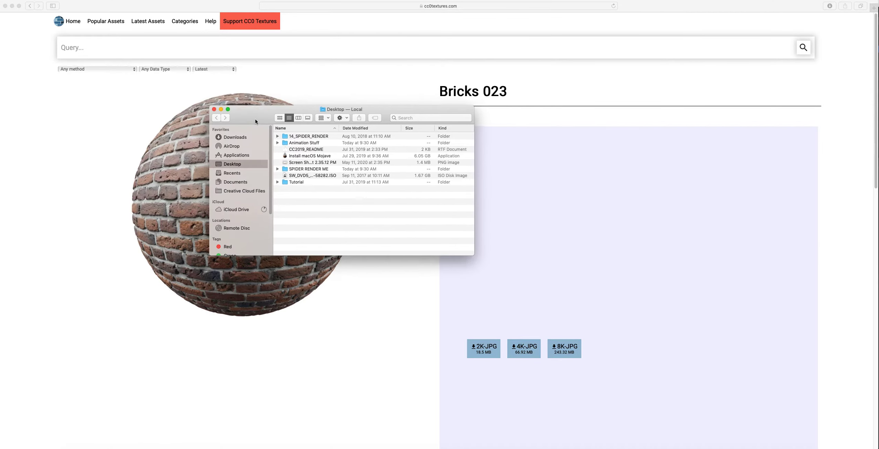
left_click(241, 138)
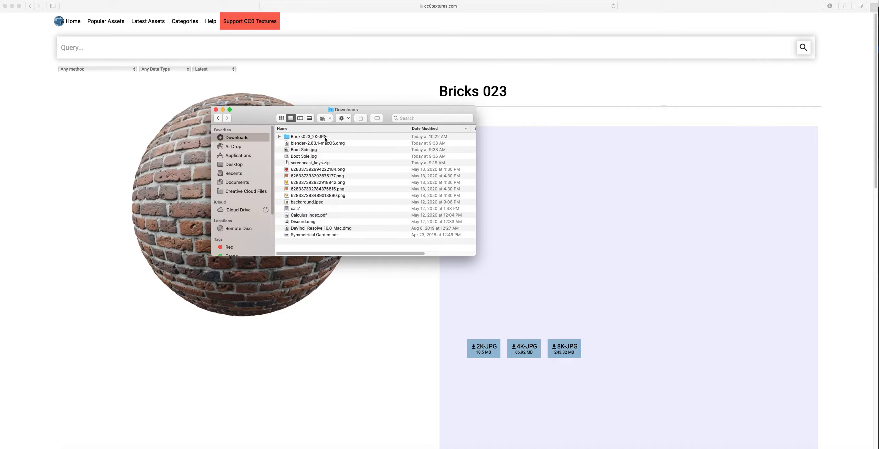
left_click(278, 136)
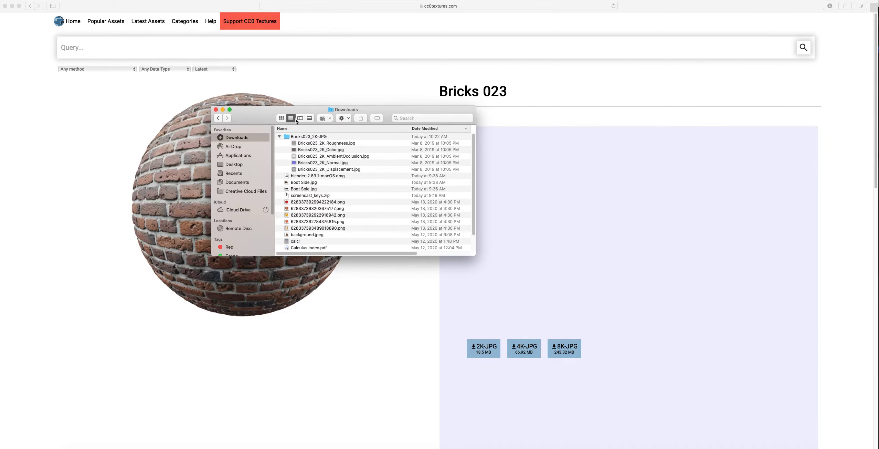
left_click(281, 118)
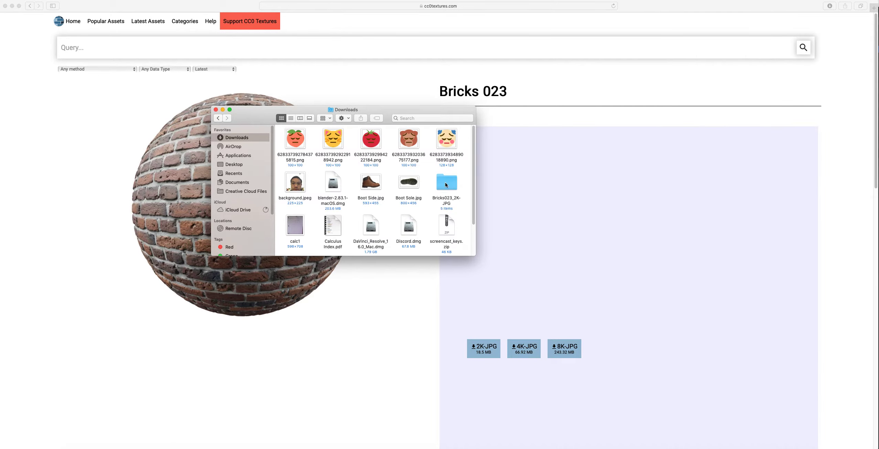
double_click(445, 182)
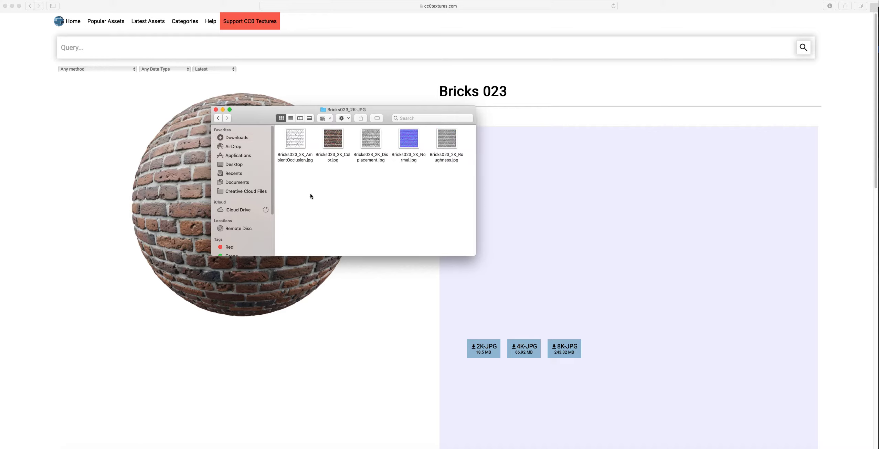
left_click(293, 141)
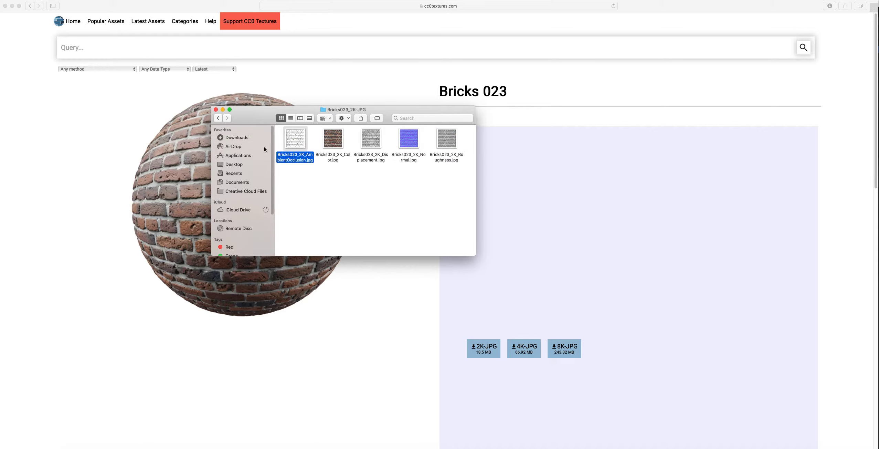
left_click(336, 145)
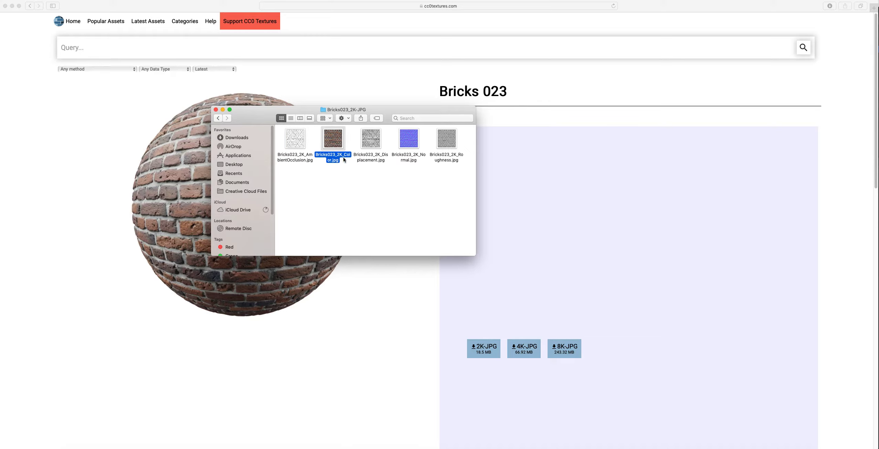
left_click(368, 146)
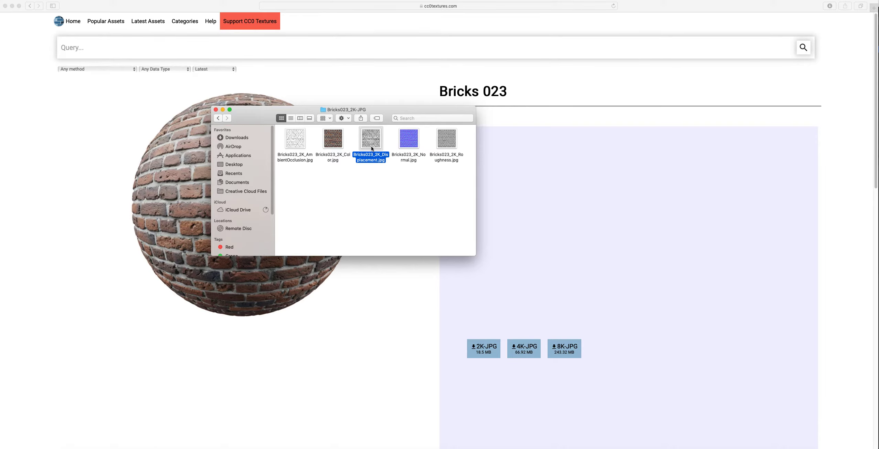
left_click(417, 145)
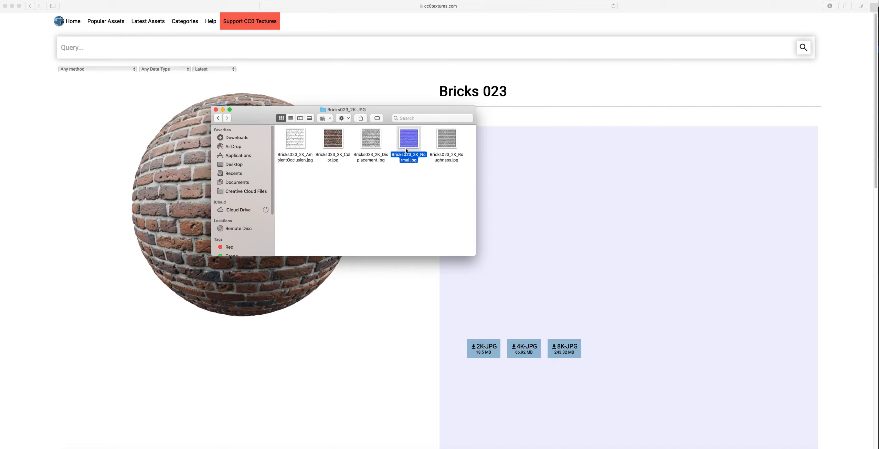
left_click(451, 150)
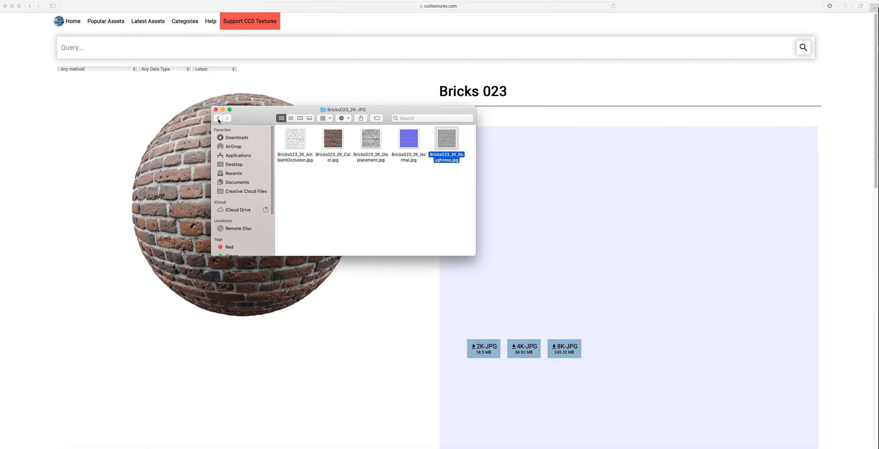
left_click(215, 110)
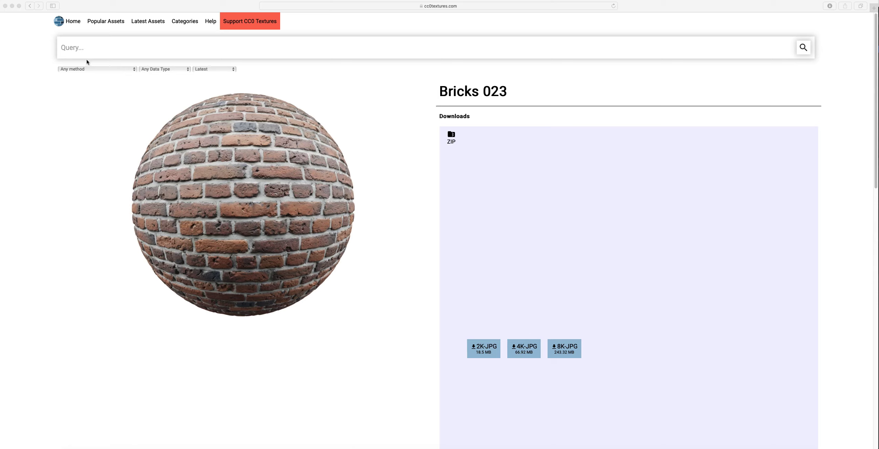
left_click(85, 50)
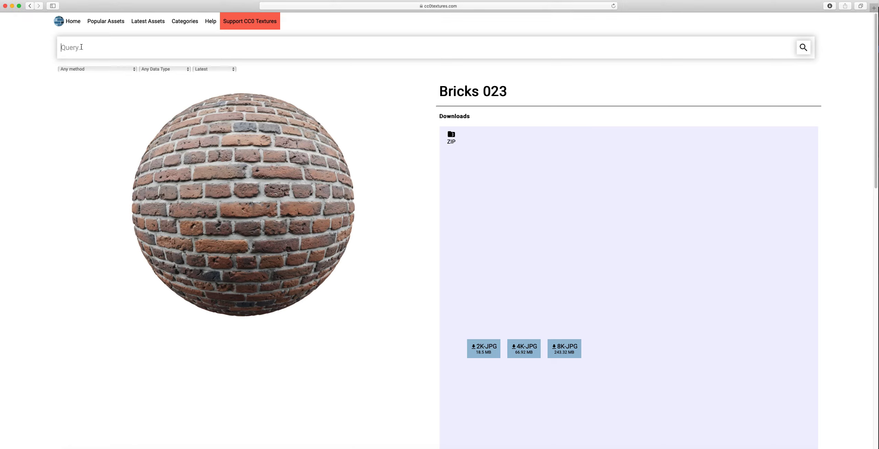
type("Wood")
Search for 'Wood', open Wood Floor 041 and download its 2K-JPG texture set
key("Return")
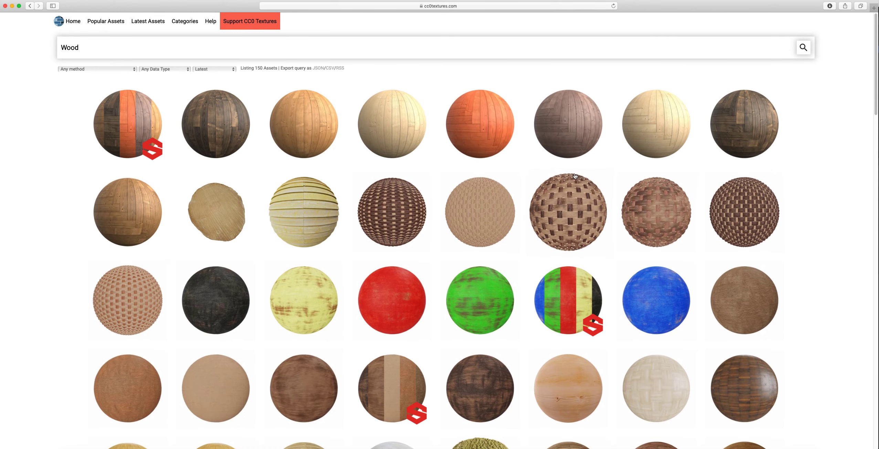
scroll(269, 132, "down", 1)
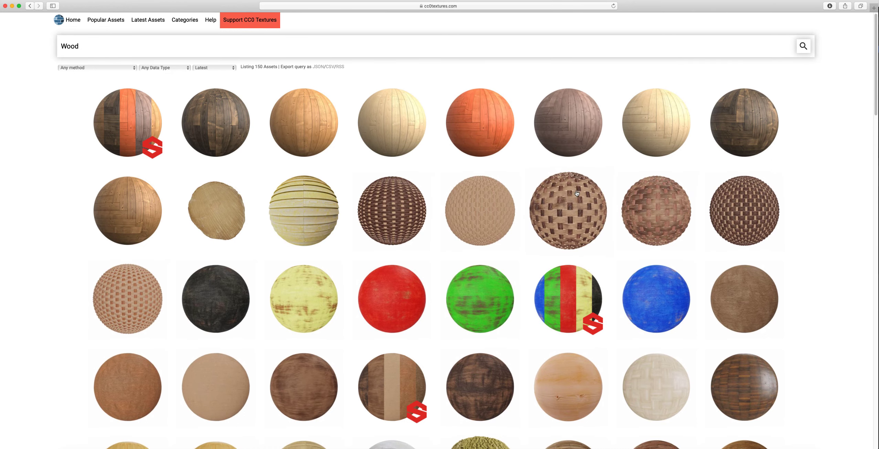
left_click(224, 127)
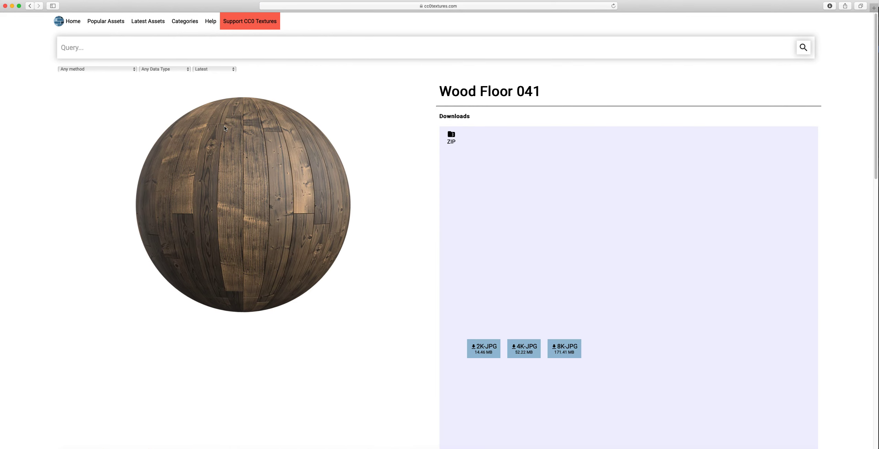
left_click(493, 351)
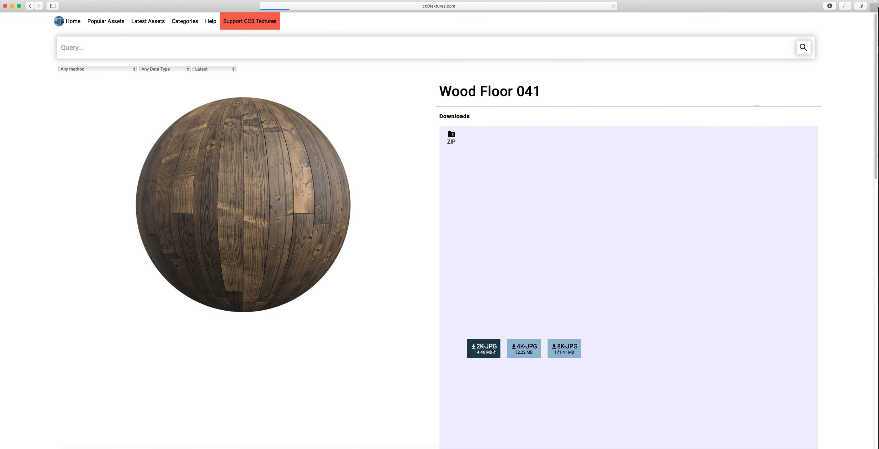